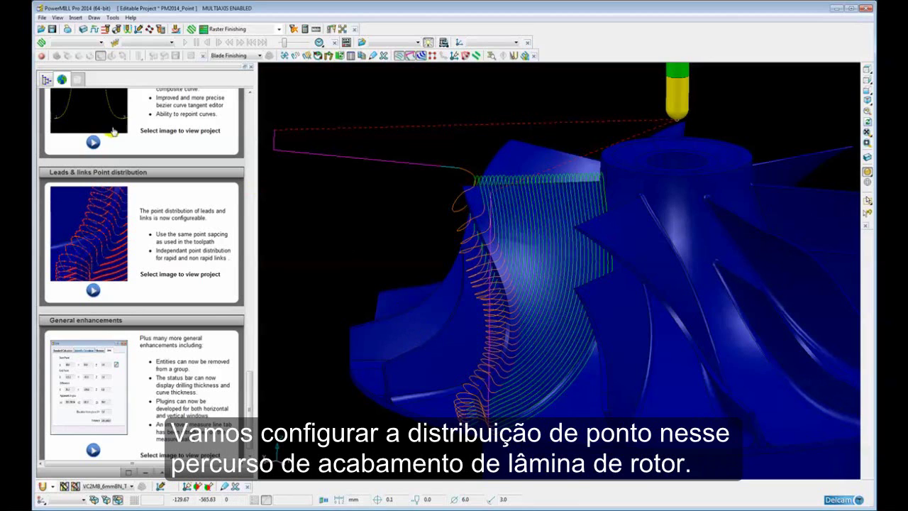
# Switch to the project tree and turn on the point display for the Blade Finishing toolpath
pyautogui.click(44, 78)
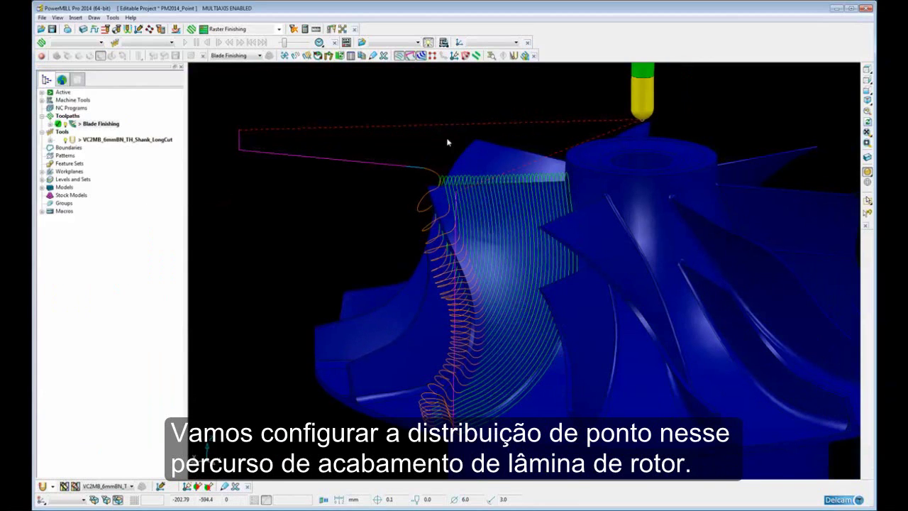
pyautogui.scroll(5, 462, 233)
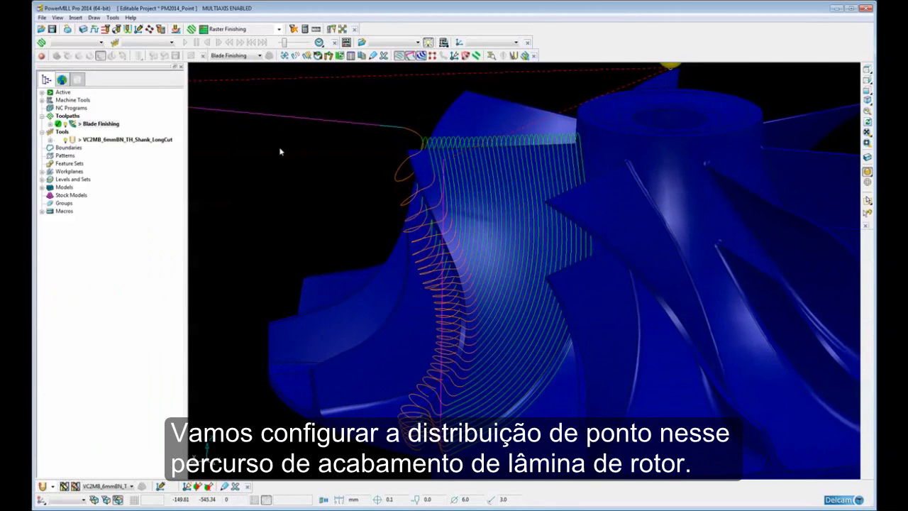
pyautogui.moveTo(366, 177)
pyautogui.keyDown('shift'); pyautogui.mouseDown(button='middle')
pyautogui.moveTo(366, 197)
pyautogui.moveTo(366, 189)
pyautogui.mouseUp(button='middle'); pyautogui.keyUp('shift')
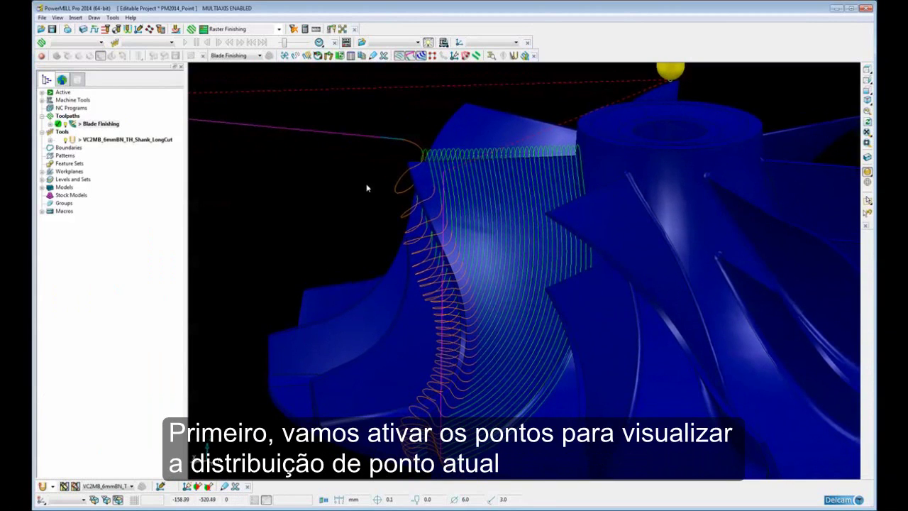
pyautogui.click(431, 56)
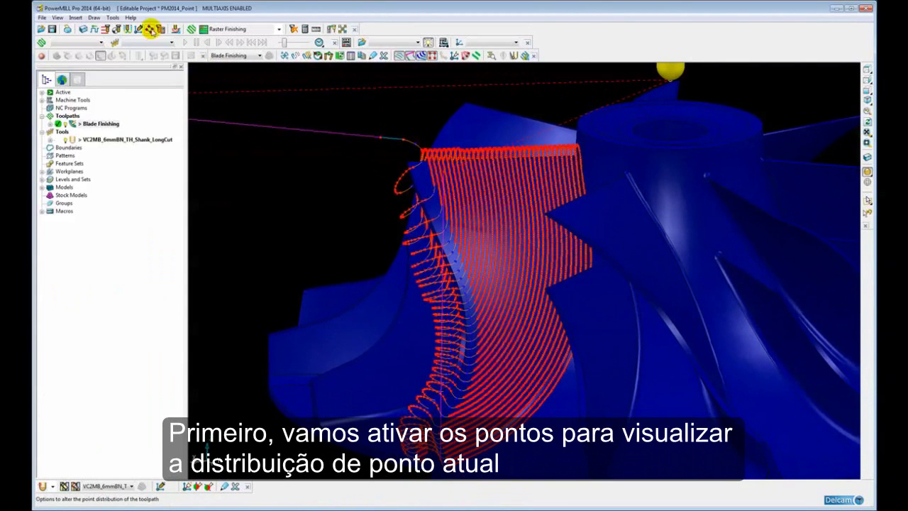
# Review the toolpath's point distribution settings and compare the point spacing on the cutting passes with the leads and links, leaving the settings unchanged
pyautogui.click(149, 29)
pyautogui.moveTo(211, 82); pyautogui.dragTo(165, 216)
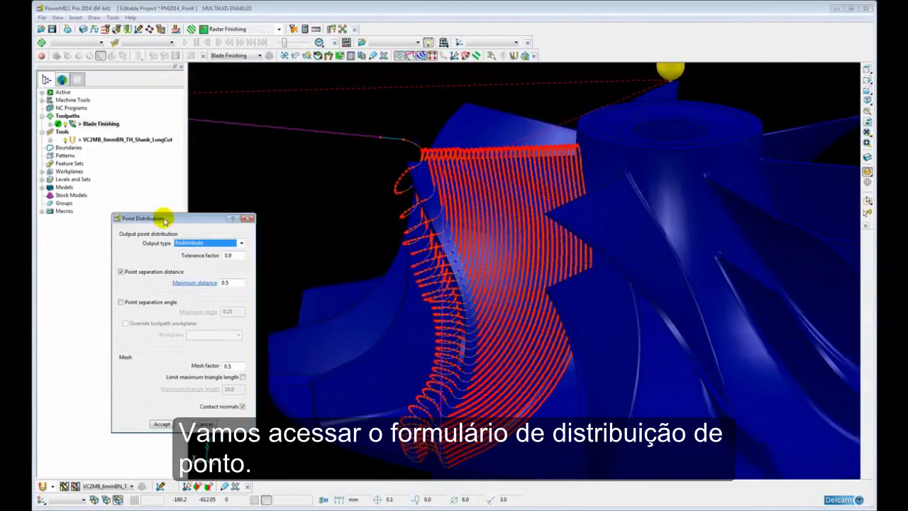
pyautogui.scroll(5, 497, 238)
pyautogui.scroll(2, 504, 181)
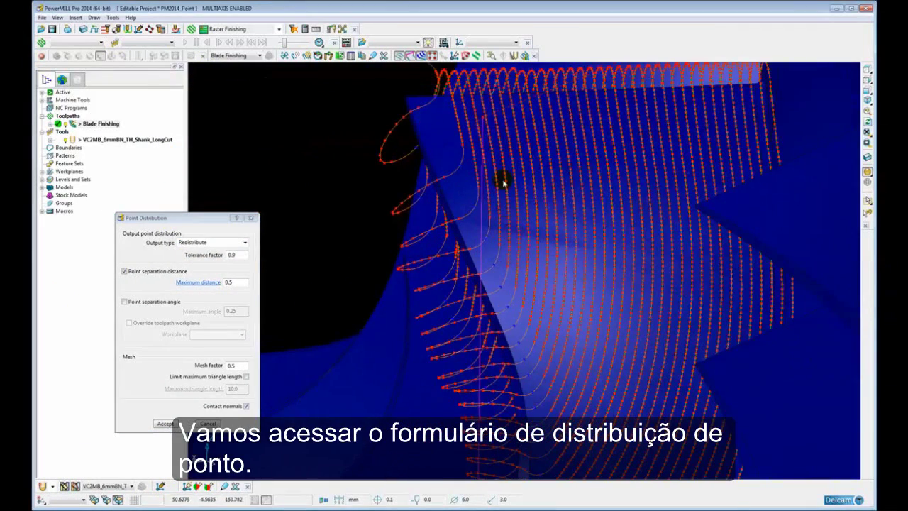
pyautogui.keyDown('shift'); pyautogui.moveTo(505, 182); pyautogui.dragTo(538, 245, button='middle'); pyautogui.keyUp('shift')
pyautogui.scroll(2, 476, 224)
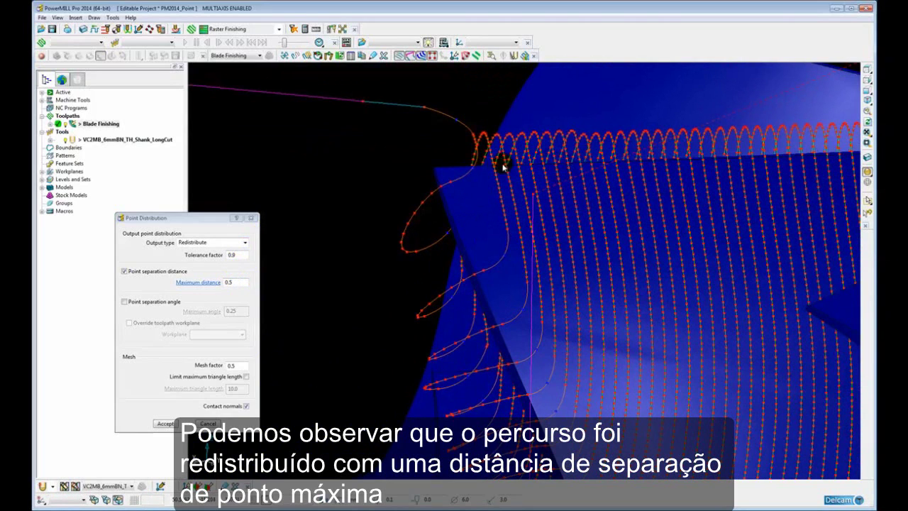
pyautogui.keyDown('shift'); pyautogui.moveTo(497, 188); pyautogui.dragTo(507, 202, button='middle'); pyautogui.keyUp('shift')
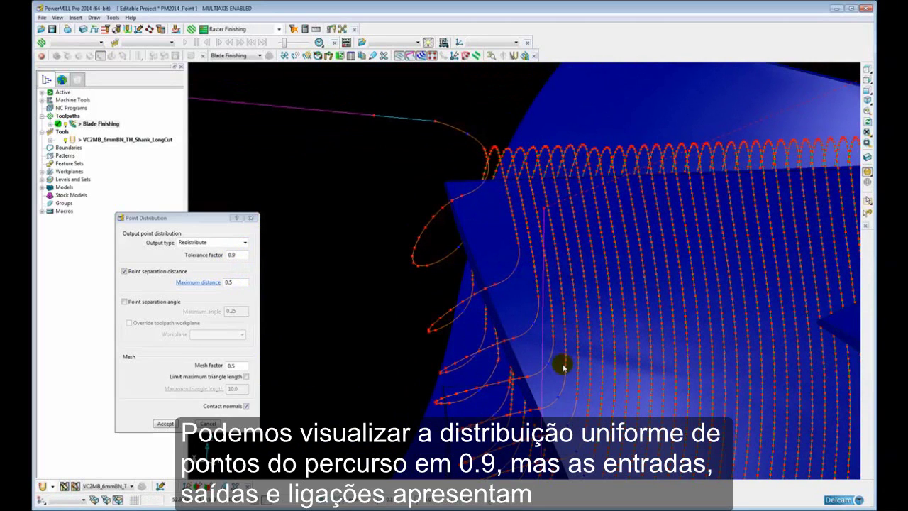
pyautogui.moveTo(527, 291); pyautogui.dragTo(500, 203, button='middle')
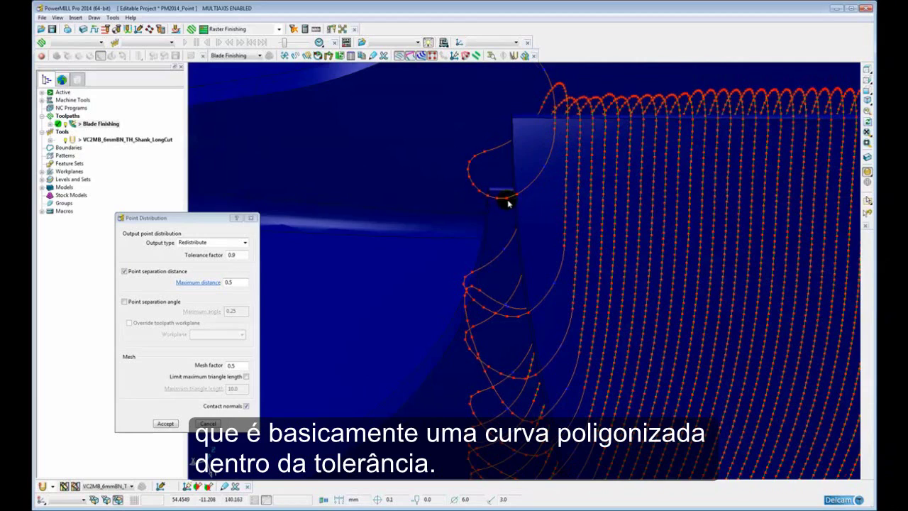
pyautogui.scroll(-2, 508, 206)
pyautogui.moveTo(500, 229)
pyautogui.keyDown('shift'); pyautogui.mouseDown(button='middle')
pyautogui.moveTo(484, 197)
pyautogui.moveTo(488, 237)
pyautogui.mouseUp(button='middle'); pyautogui.keyUp('shift')
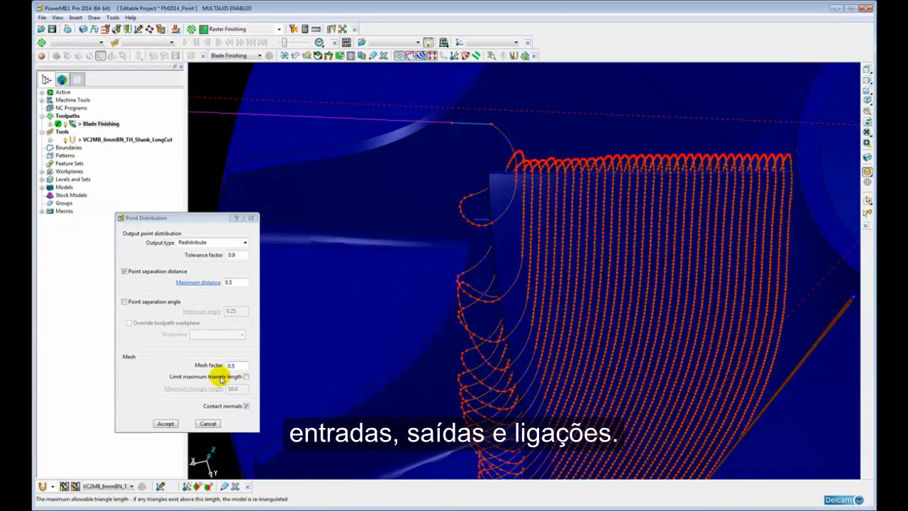
pyautogui.click(208, 423)
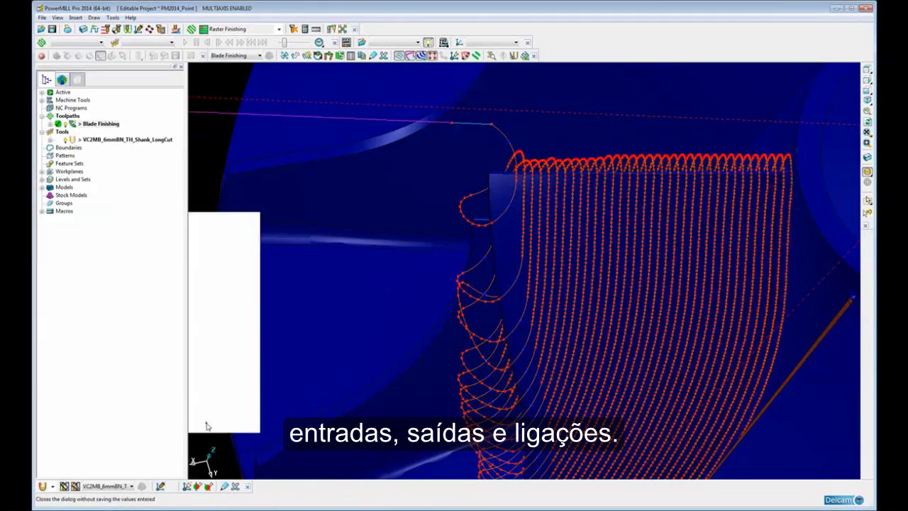
# Apply the toolpath's own point distribution settings to its leads and links
pyautogui.click(132, 30)
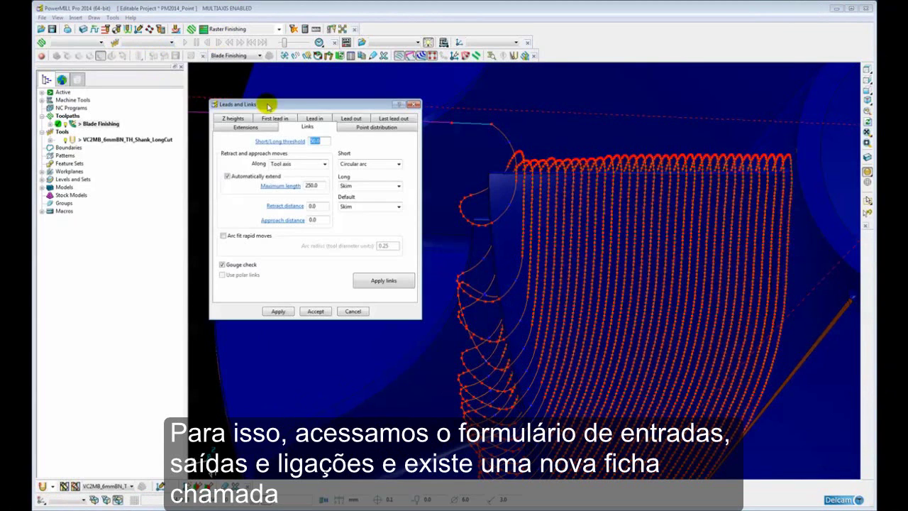
pyautogui.moveTo(274, 106); pyautogui.dragTo(261, 103)
pyautogui.click(353, 127)
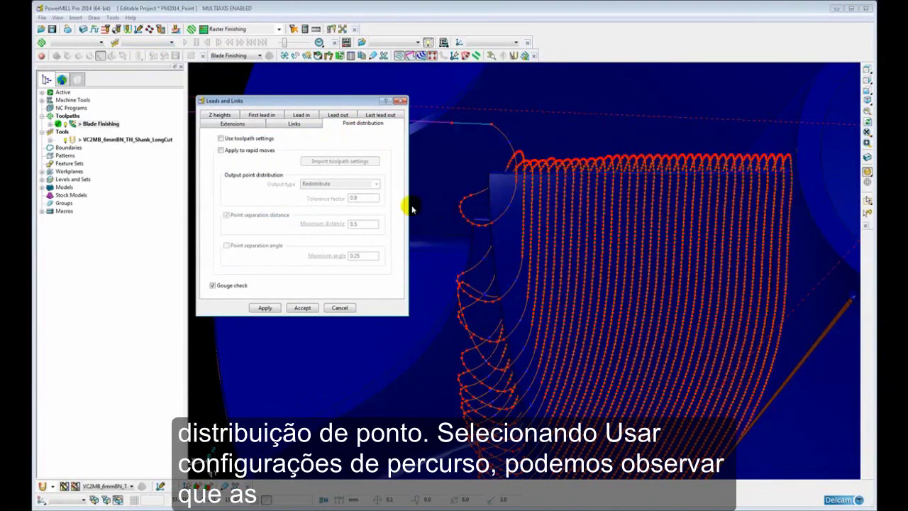
pyautogui.click(222, 139)
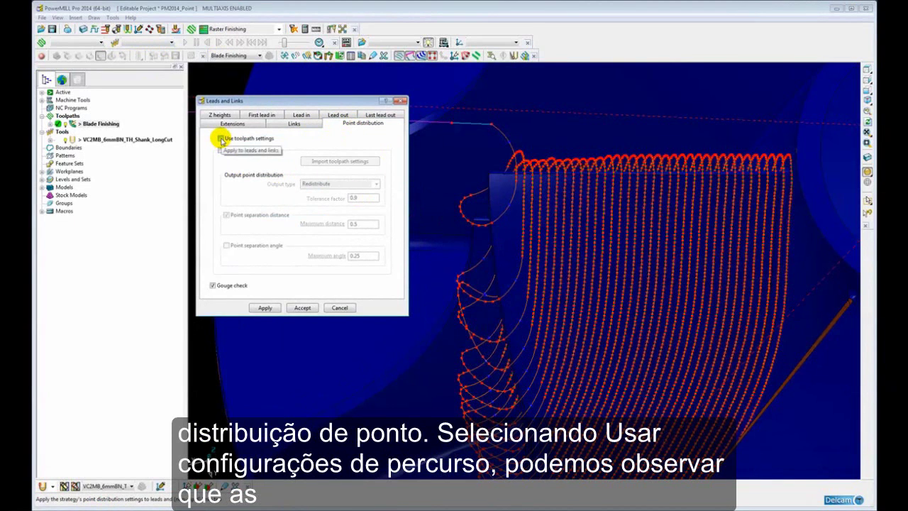
pyautogui.click(262, 309)
pyautogui.keyDown('shift'); pyautogui.moveTo(486, 257); pyautogui.dragTo(575, 235, button='middle'); pyautogui.keyUp('shift')
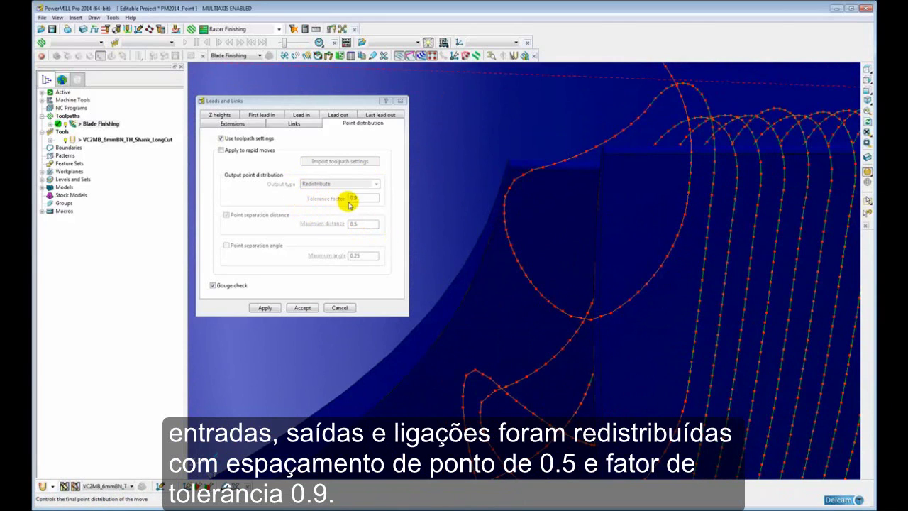
pyautogui.scroll(-2, 665, 206)
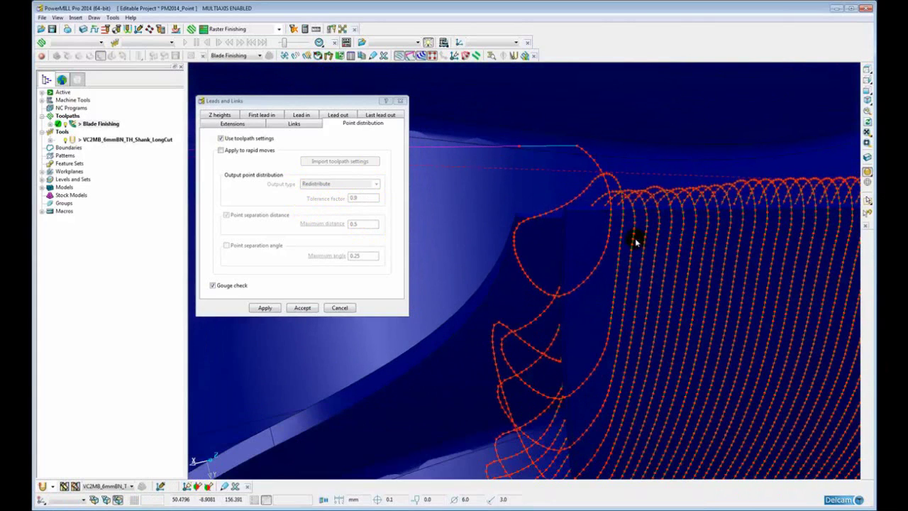
pyautogui.keyDown('shift'); pyautogui.moveTo(622, 243); pyautogui.dragTo(623, 225, button='middle'); pyautogui.keyUp('shift')
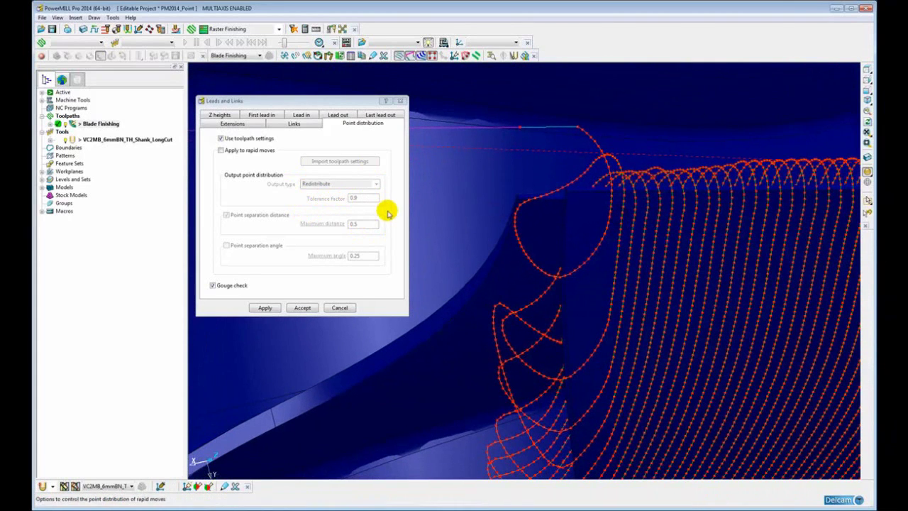
# Extend the leads and links point distribution to rapid moves, import the toolpath settings for them, and apply
pyautogui.click(220, 152)
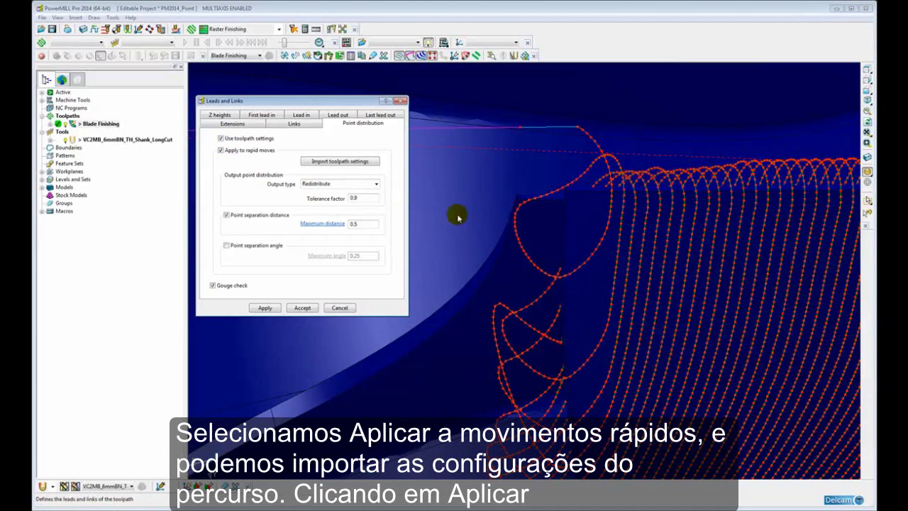
pyautogui.scroll(-4, 530, 227)
pyautogui.moveTo(475, 237); pyautogui.dragTo(581, 217, button='middle')
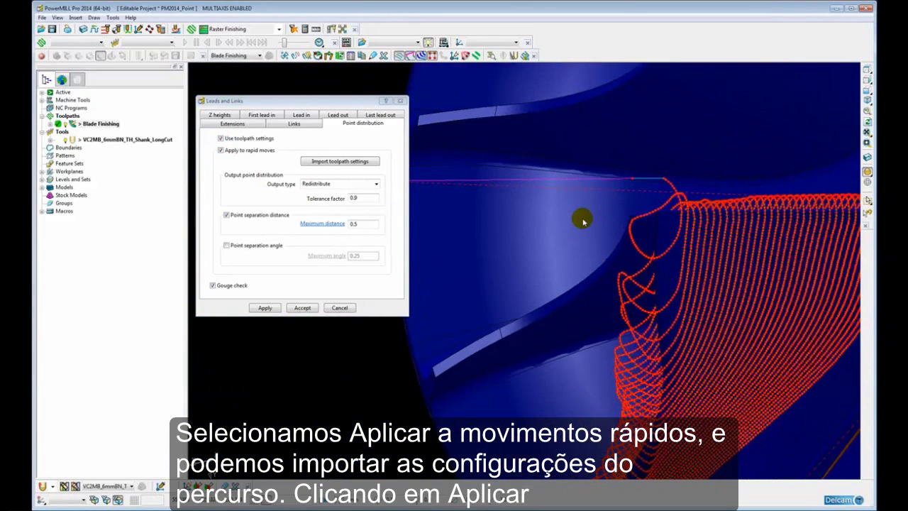
pyautogui.moveTo(287, 102); pyautogui.dragTo(194, 104)
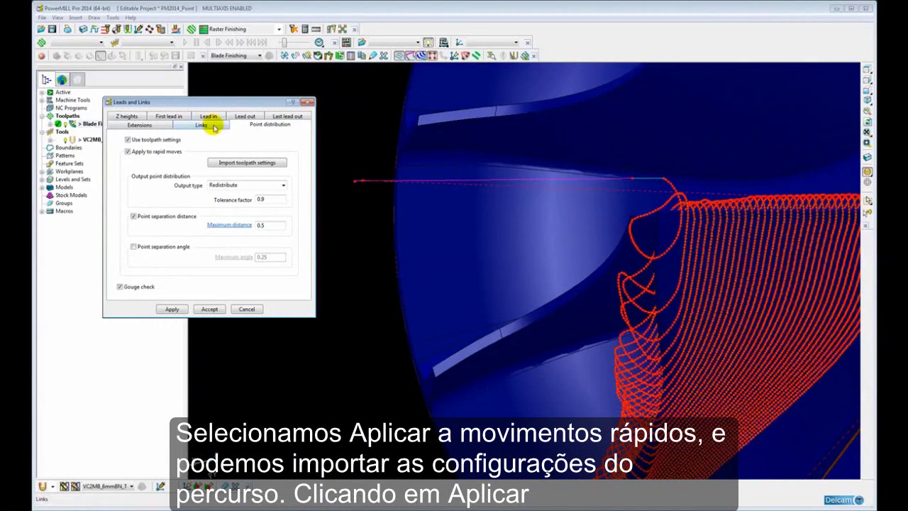
pyautogui.click(241, 163)
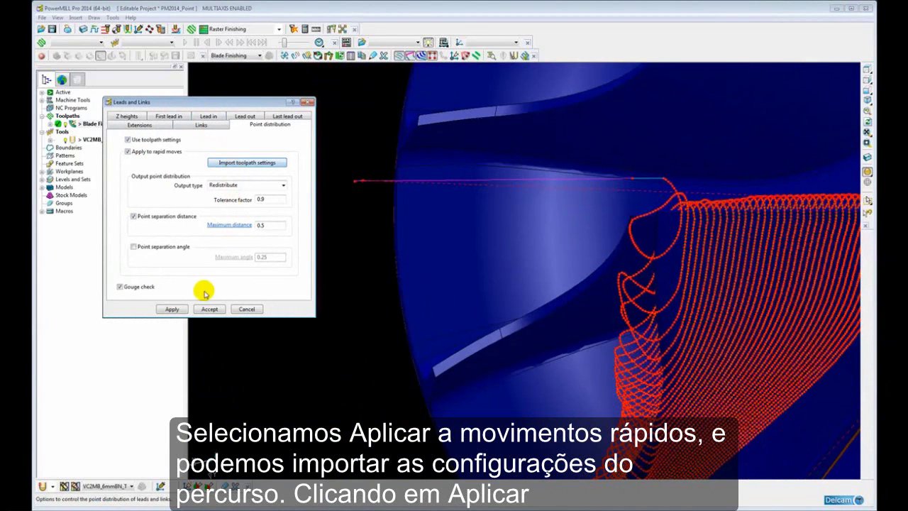
pyautogui.click(172, 308)
# Inspect the point spacing along the rapid moves and the links at the blade edge
pyautogui.moveTo(571, 232); pyautogui.dragTo(602, 279, button='middle')
pyautogui.scroll(4, 600, 264)
pyautogui.scroll(1, 600, 252)
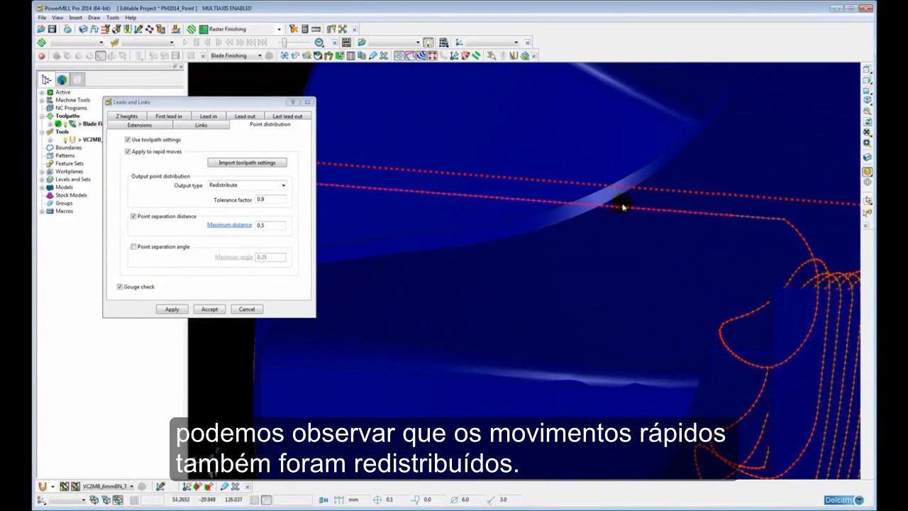
pyautogui.scroll(-2, 407, 174)
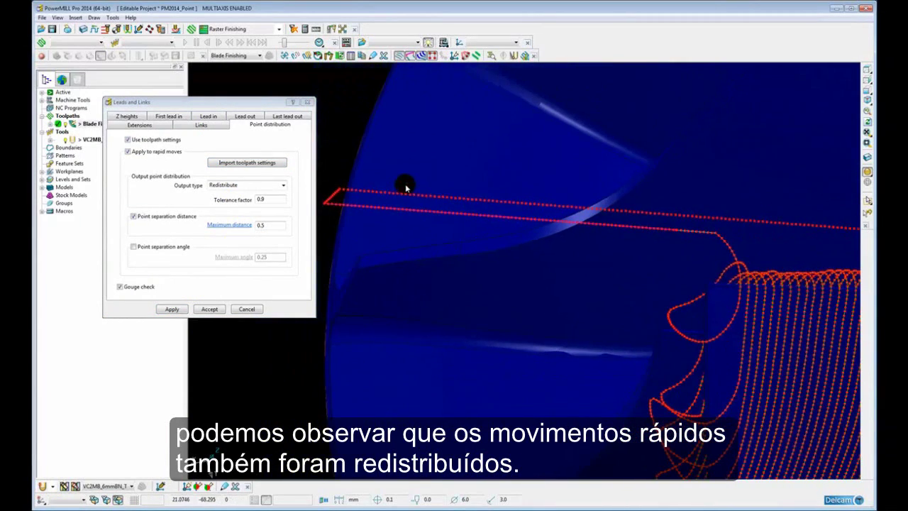
pyautogui.scroll(1, 645, 223)
pyautogui.scroll(1, 627, 254)
pyautogui.moveTo(627, 255); pyautogui.dragTo(606, 229, button='middle')
pyautogui.scroll(-2, 604, 240)
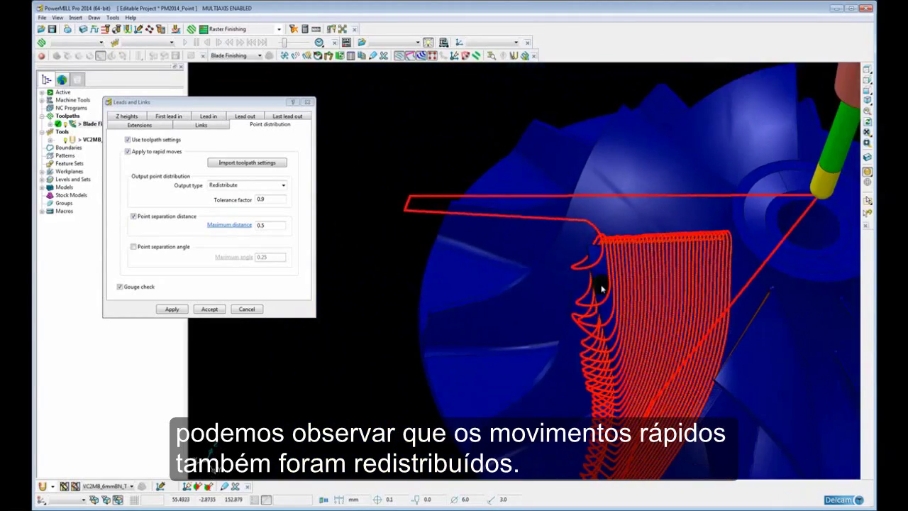
pyautogui.scroll(3, 586, 266)
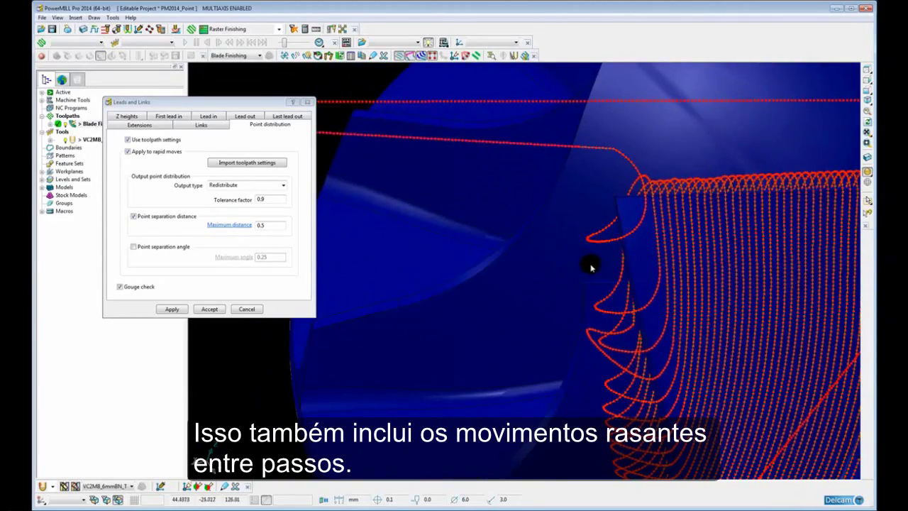
pyautogui.scroll(-1, 525, 264)
pyautogui.scroll(1, 560, 269)
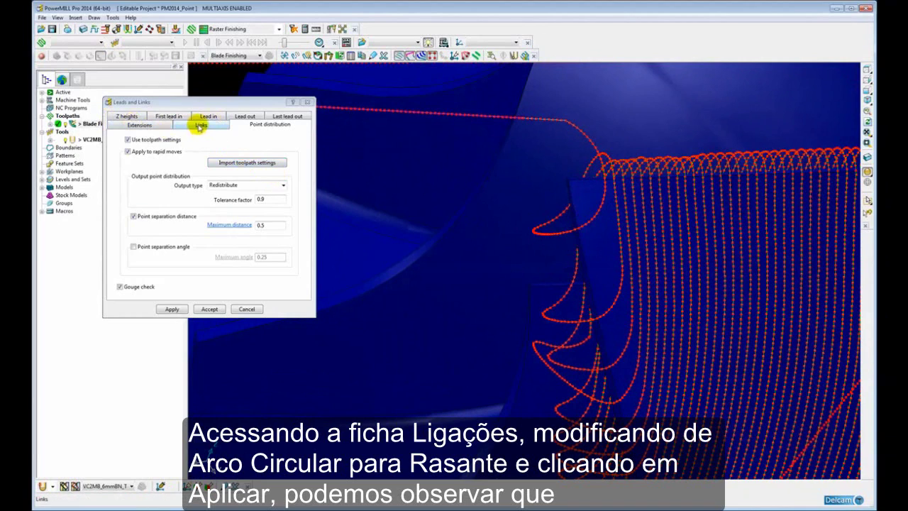
# Change the short links to Skim, apply them to the toolpath, and check the points on the skim moves
pyautogui.click(199, 125)
pyautogui.click(243, 160)
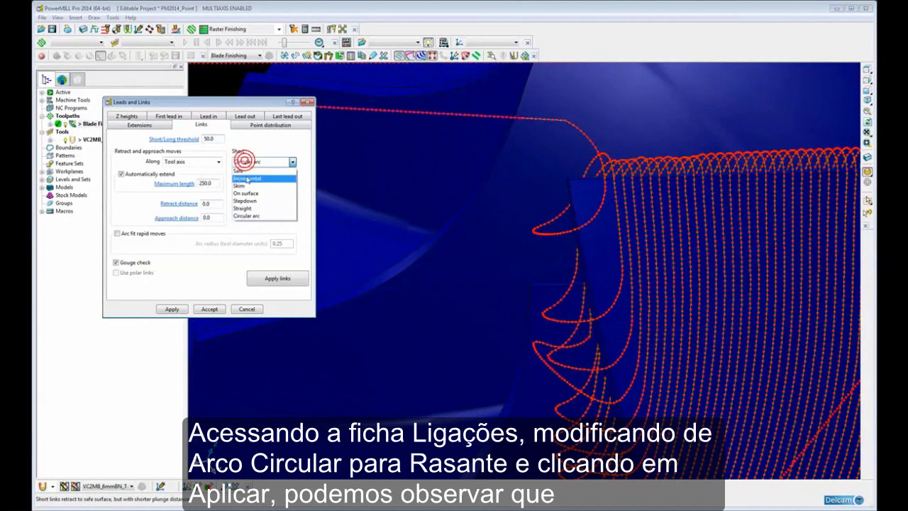
pyautogui.click(240, 186)
pyautogui.click(172, 309)
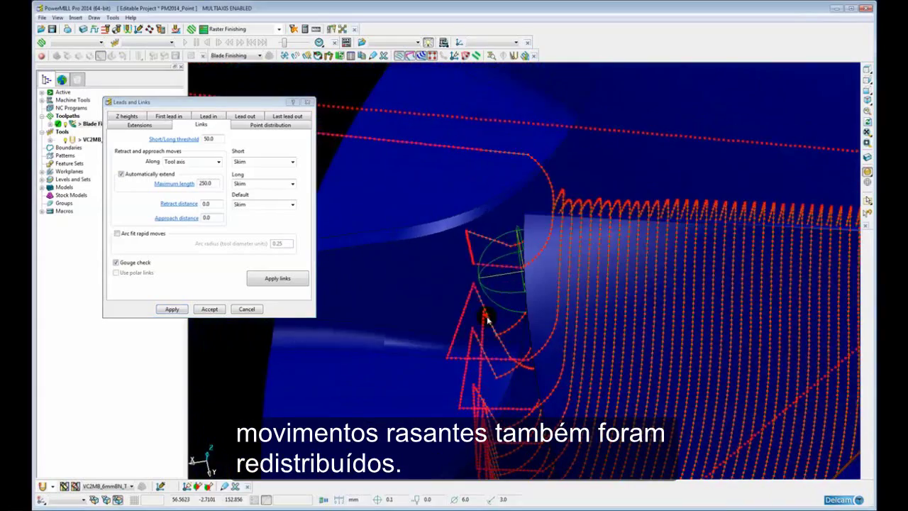
pyautogui.scroll(5, 487, 319)
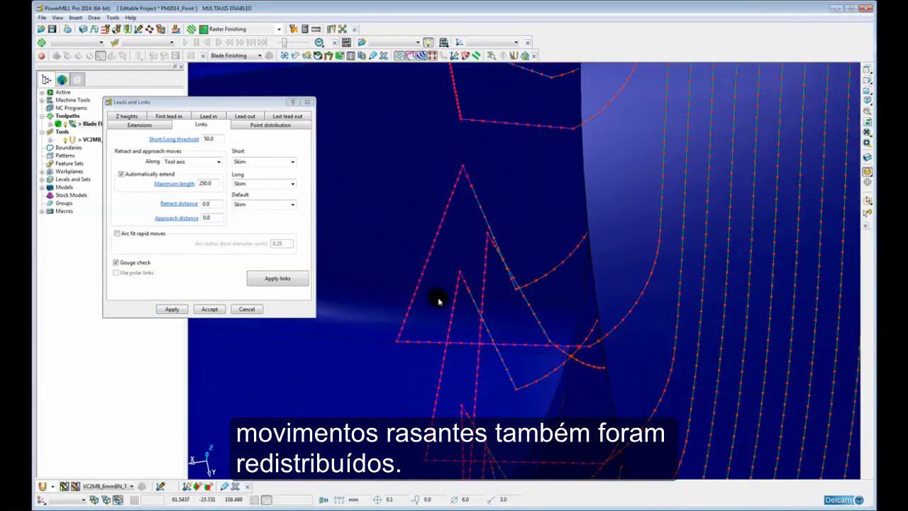
pyautogui.moveTo(441, 220); pyautogui.dragTo(433, 203, button='middle')
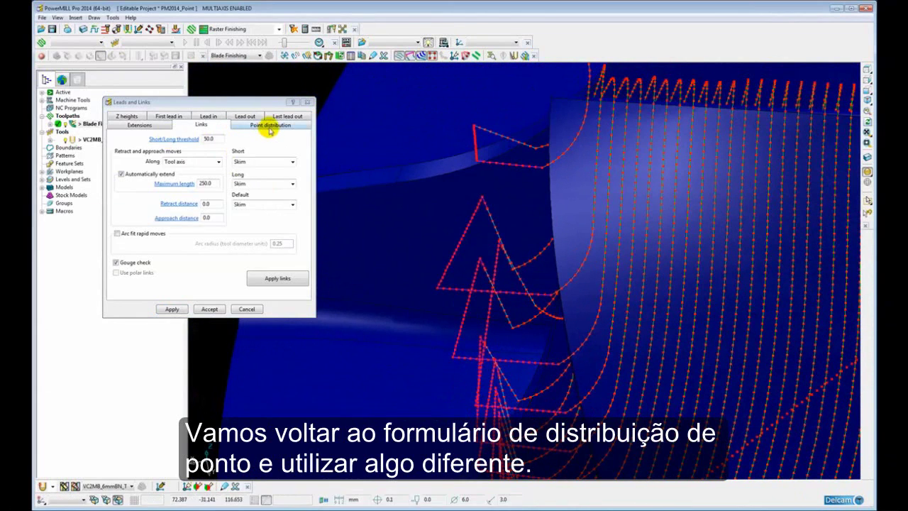
# Set the maximum point separation distance for rapid moves to 2.0 mm and apply it to the toolpath
pyautogui.click(269, 126)
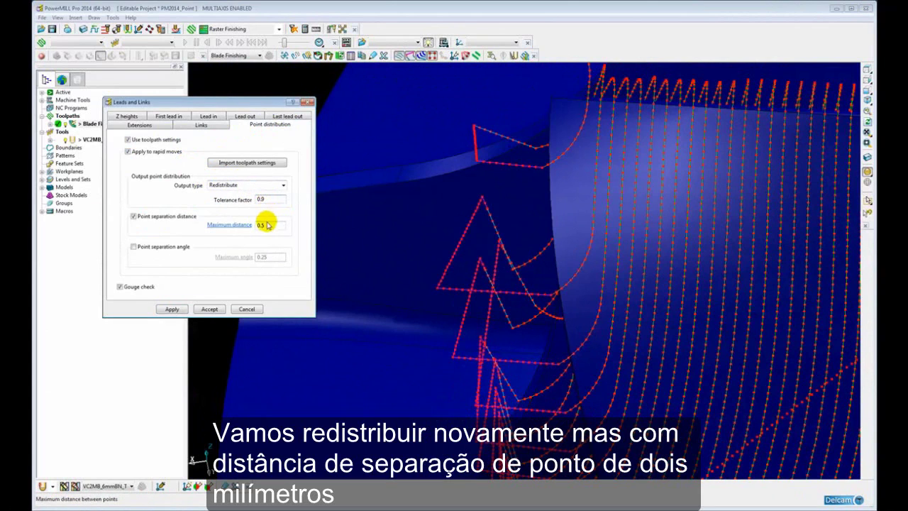
pyautogui.moveTo(270, 225); pyautogui.dragTo(250, 232)
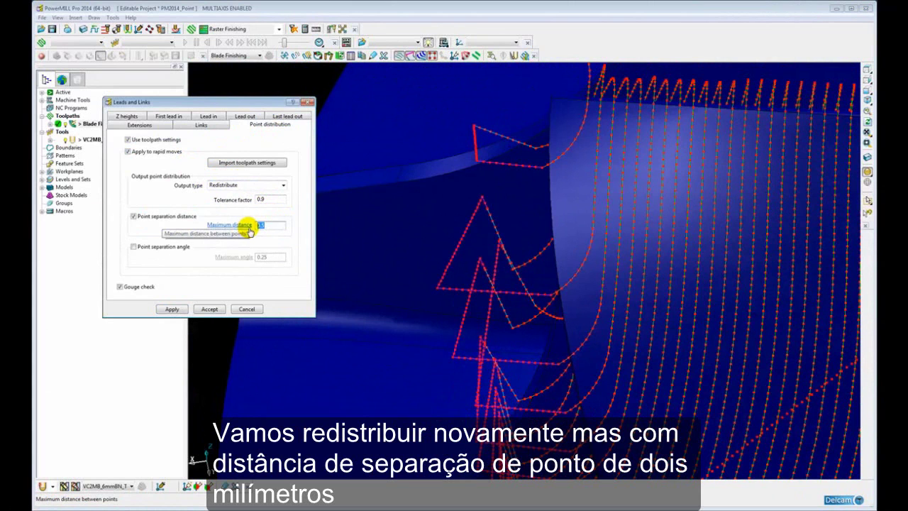
pyautogui.write('2.0')
pyautogui.click(172, 309)
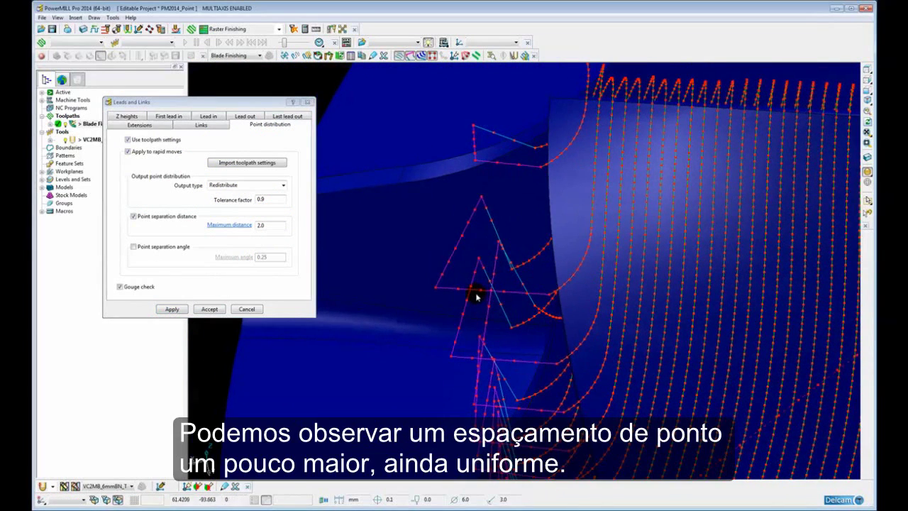
pyautogui.scroll(2, 475, 297)
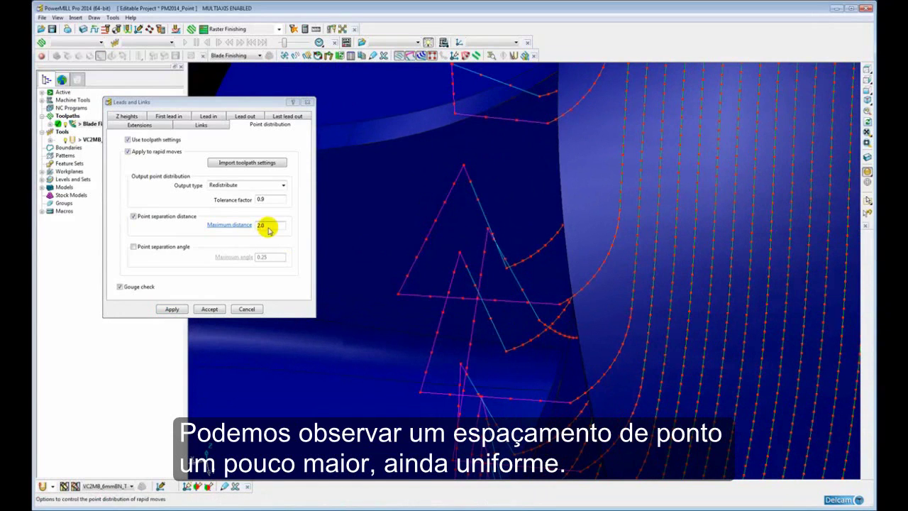
pyautogui.moveTo(446, 189); pyautogui.dragTo(629, 184, button='middle')
pyautogui.scroll(-3, 446, 227)
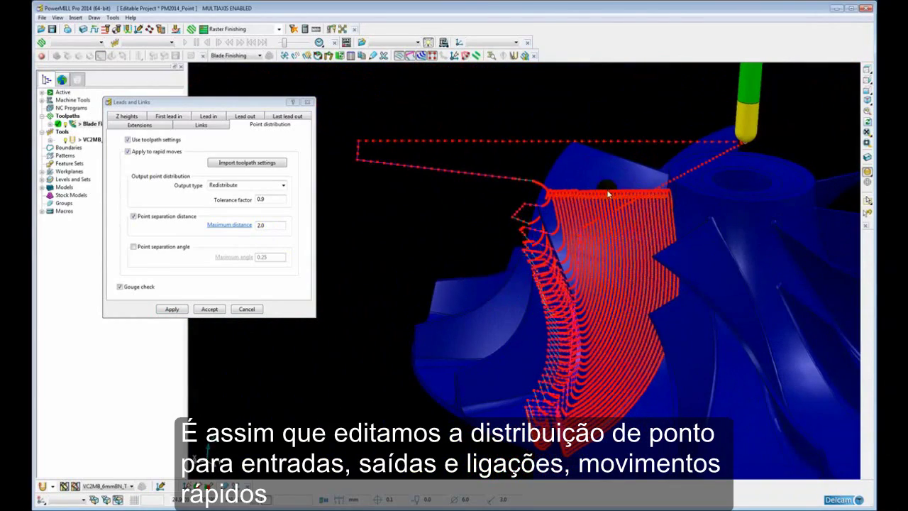